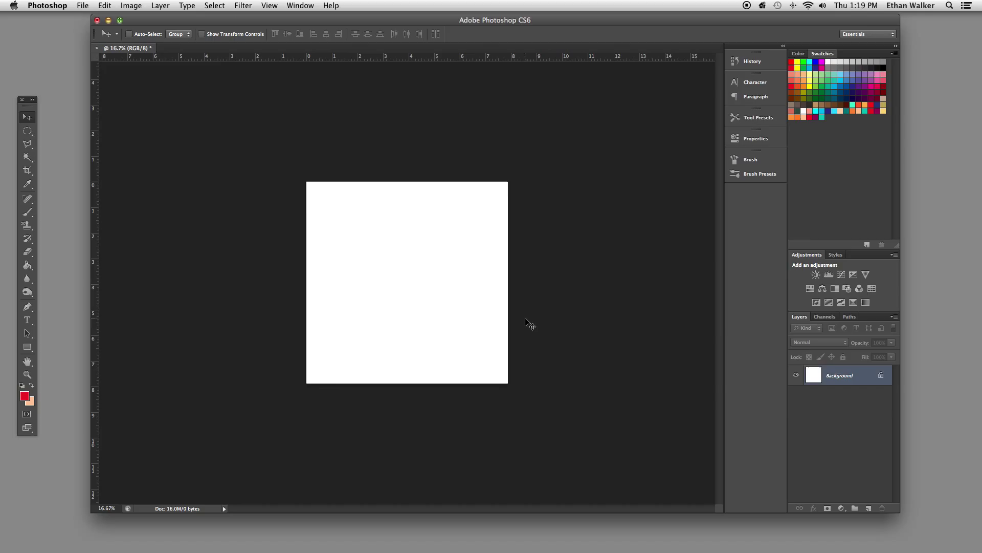
# Zoom the view of the white square canvas in, then settle it at 25%.
pyautogui.press('super+equal')
pyautogui.press('super+minus')
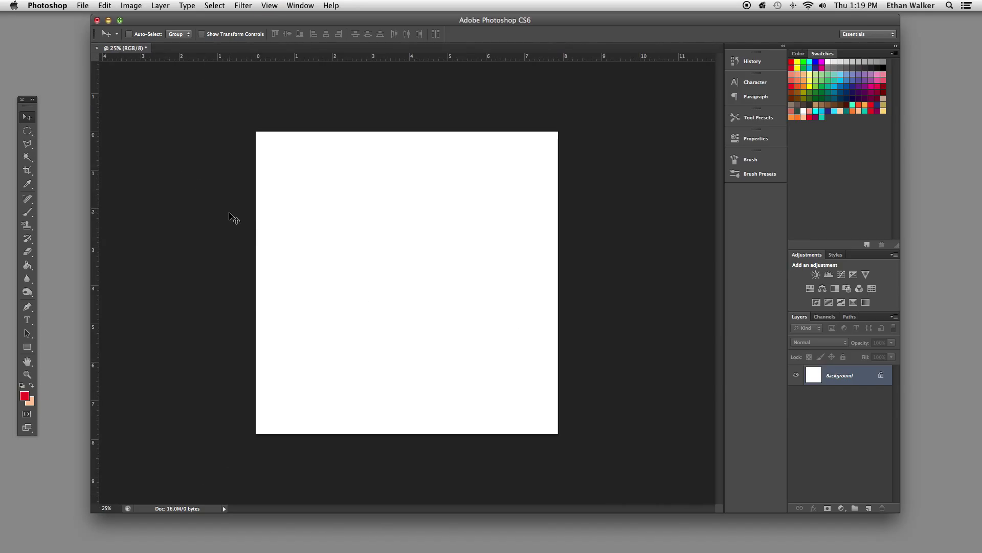
# Add a new layer and mark a square selection just left of the canvas centre.
pyautogui.click(31, 132)
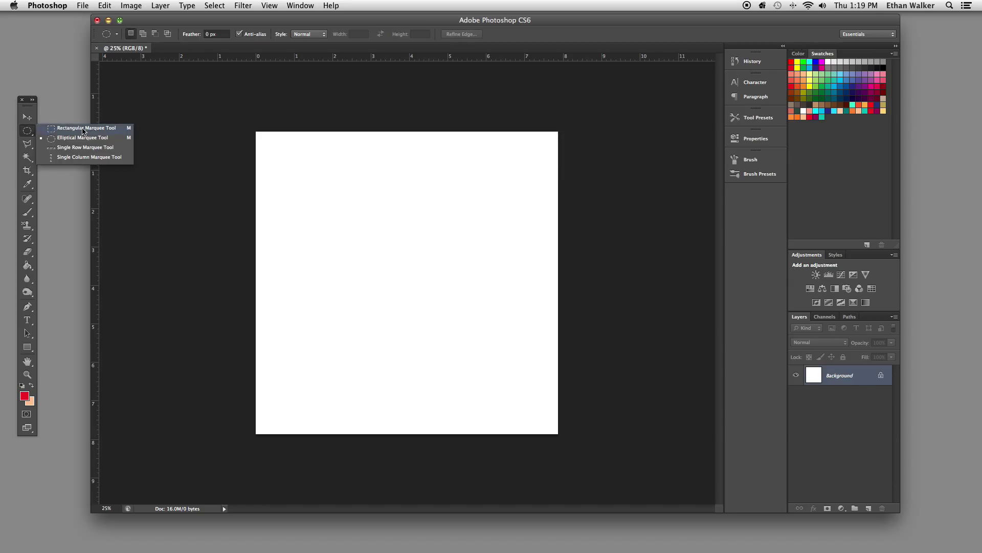
pyautogui.click(82, 128)
pyautogui.click(869, 508)
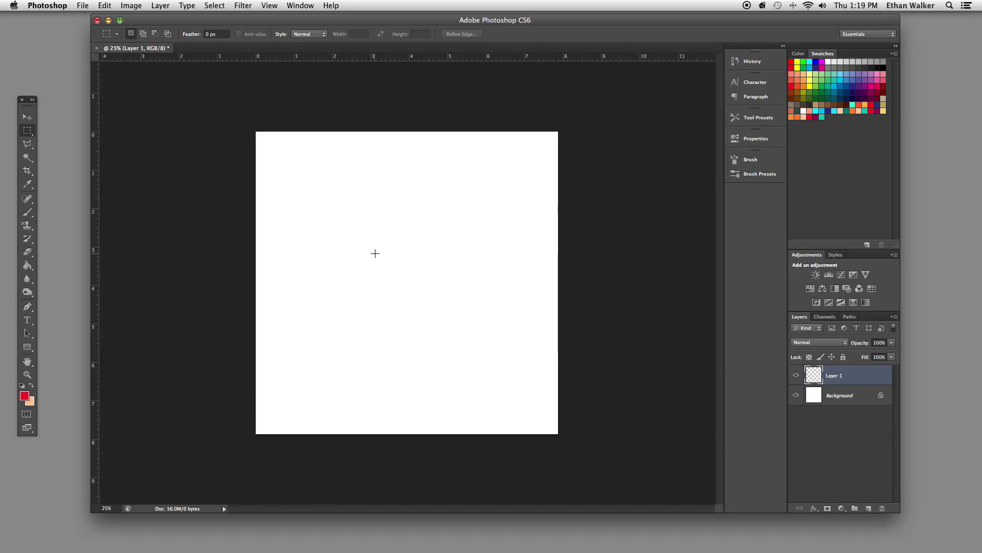
pyautogui.moveTo(351, 226); pyautogui.dragTo(474, 322)
# Fill the square selection with red, deselect it, and put it under Free Transform.
pyautogui.press('alt')
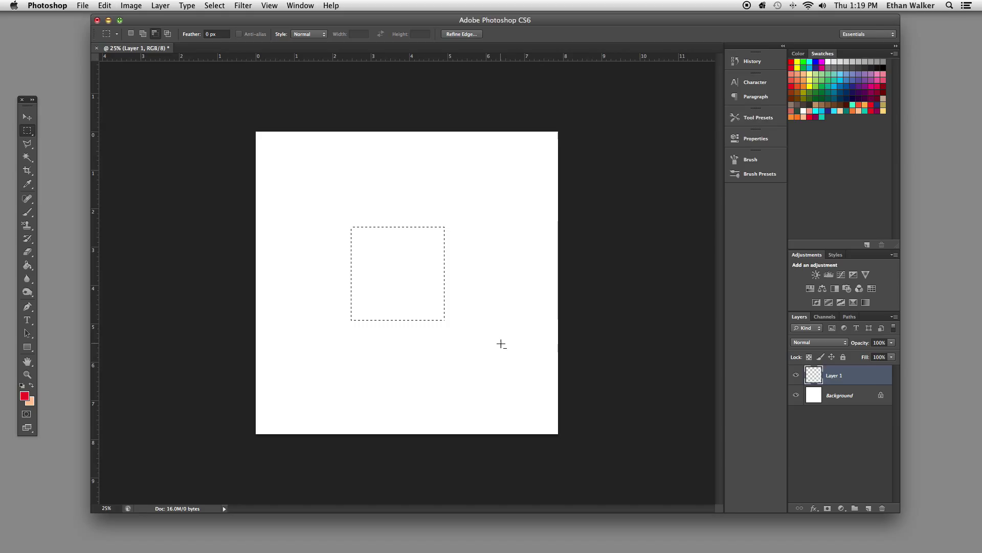
pyautogui.hotkey('alt', 'BackSpace')
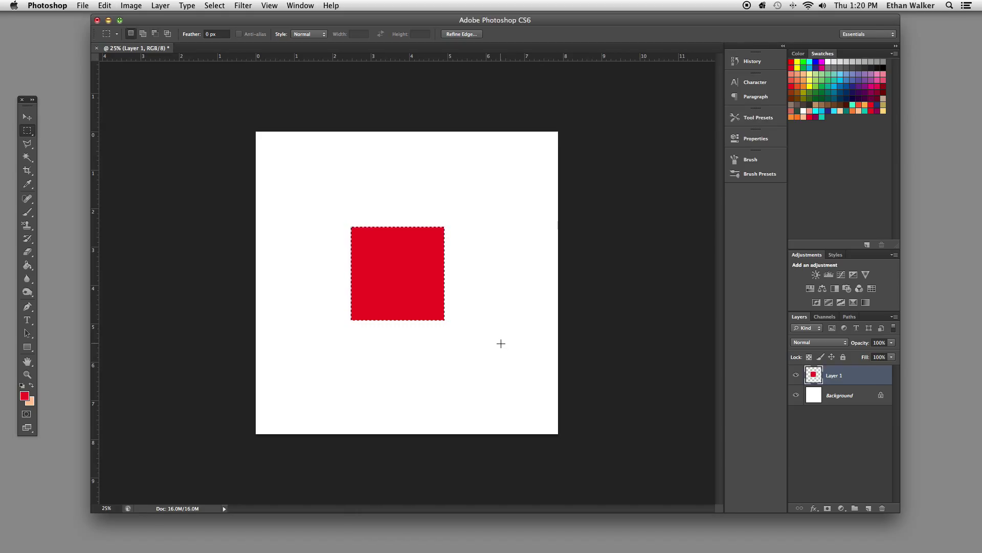
pyautogui.press('super+d')
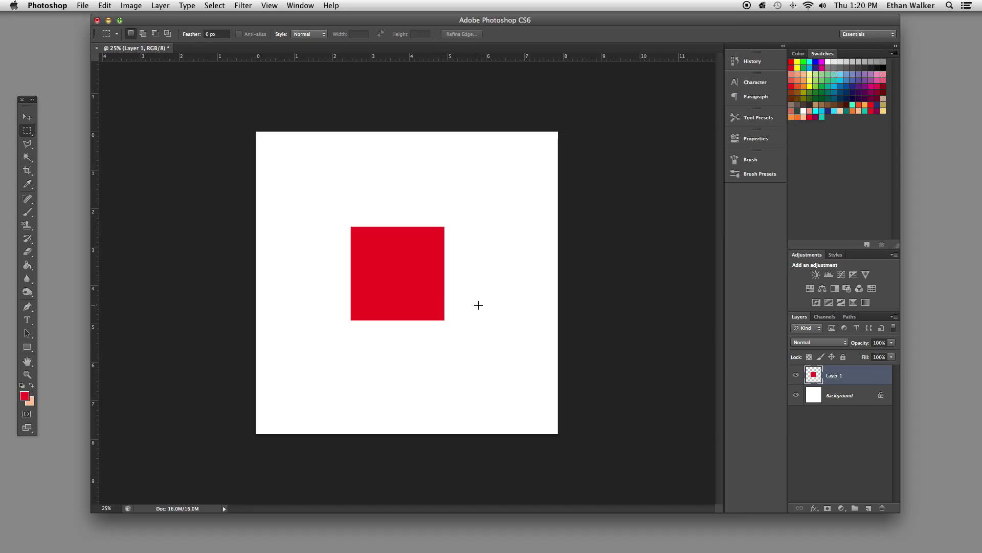
pyautogui.press('super+t')
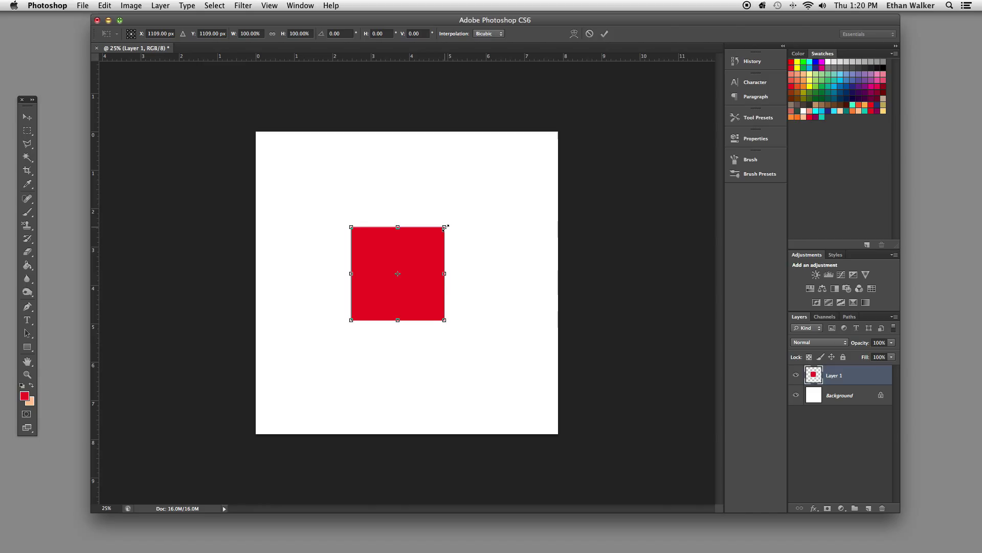
# Scale the red square proportionally to about 110.38%, roughly 2.69 in per side.
pyautogui.moveTo(446, 227)
pyautogui.mouseDown()
pyautogui.moveTo(418, 258)
pyautogui.moveTo(452, 212)
pyautogui.moveTo(399, 215)
pyautogui.moveTo(383, 201)
pyautogui.moveTo(439, 235)
pyautogui.moveTo(425, 243)
pyautogui.moveTo(457, 215)
pyautogui.moveTo(427, 241)
pyautogui.moveTo(447, 225)
pyautogui.mouseUp()
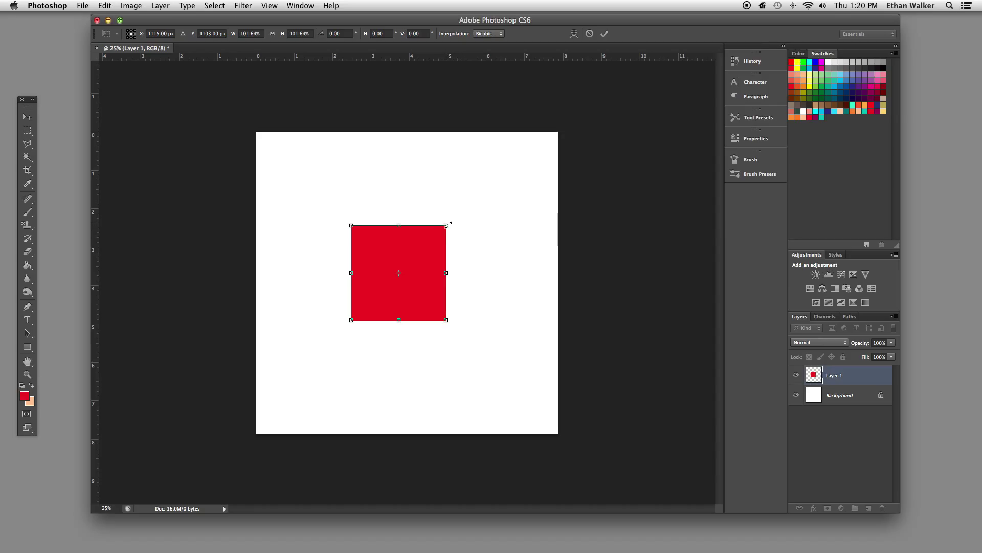
pyautogui.moveTo(447, 224)
pyautogui.mouseDown()
pyautogui.moveTo(414, 254)
pyautogui.moveTo(462, 211)
pyautogui.moveTo(423, 248)
pyautogui.moveTo(453, 224)
pyautogui.mouseUp()
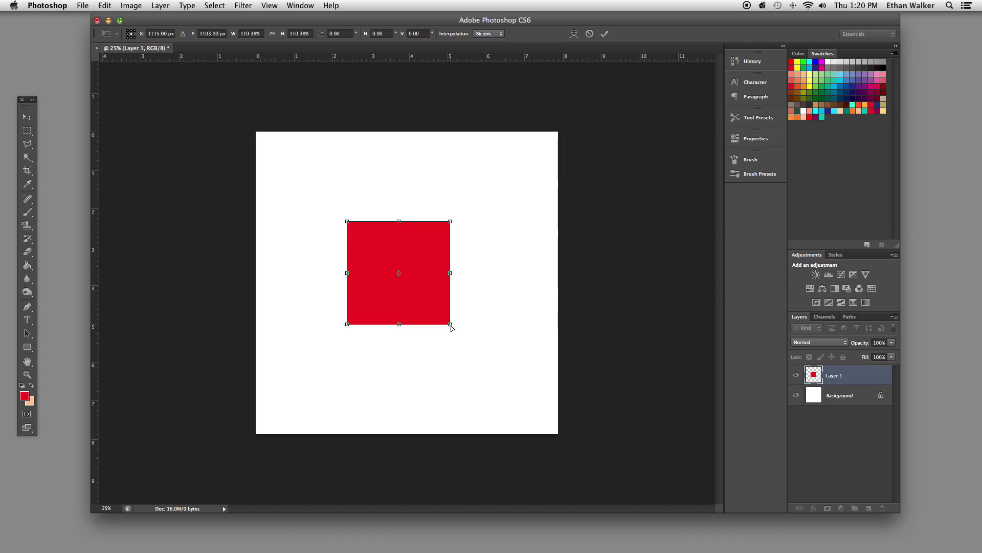
# Pull the bottom corners inward in perspective to form a downward-narrowing trapezoid and commit.
pyautogui.moveTo(450, 325); pyautogui.dragTo(413, 323)
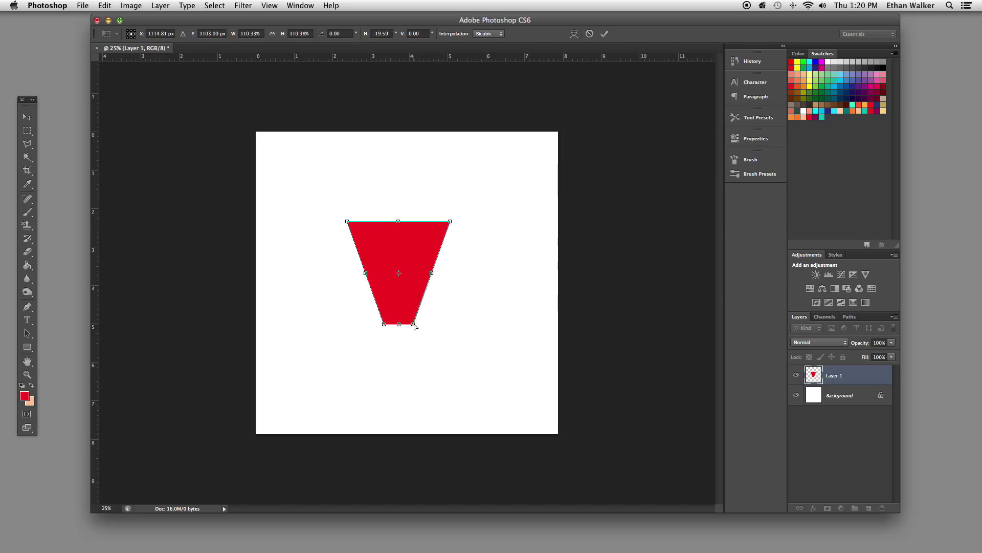
pyautogui.press('Return')
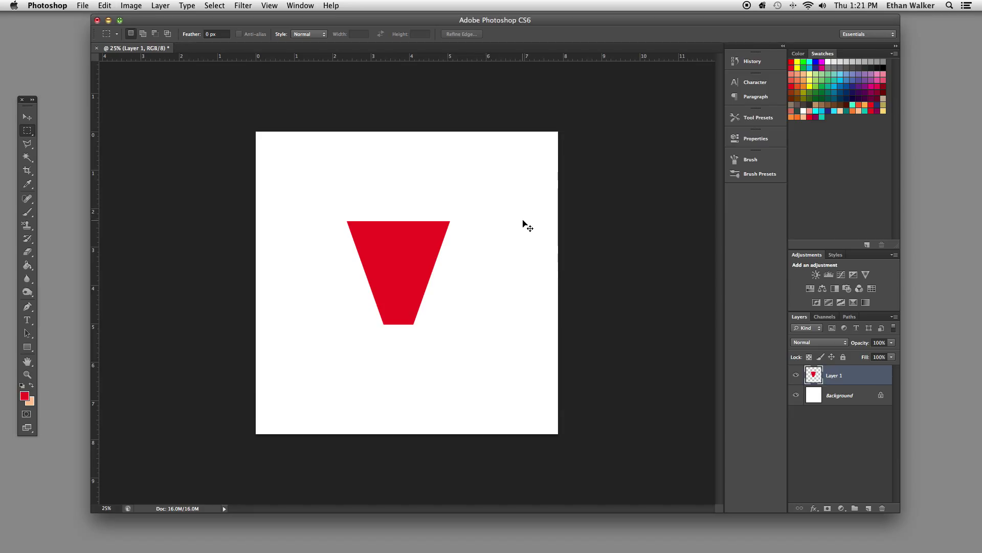
# Select the whole canvas and align the red trapezoid to its top and left edges.
pyautogui.press('super+a')
pyautogui.click(27, 119)
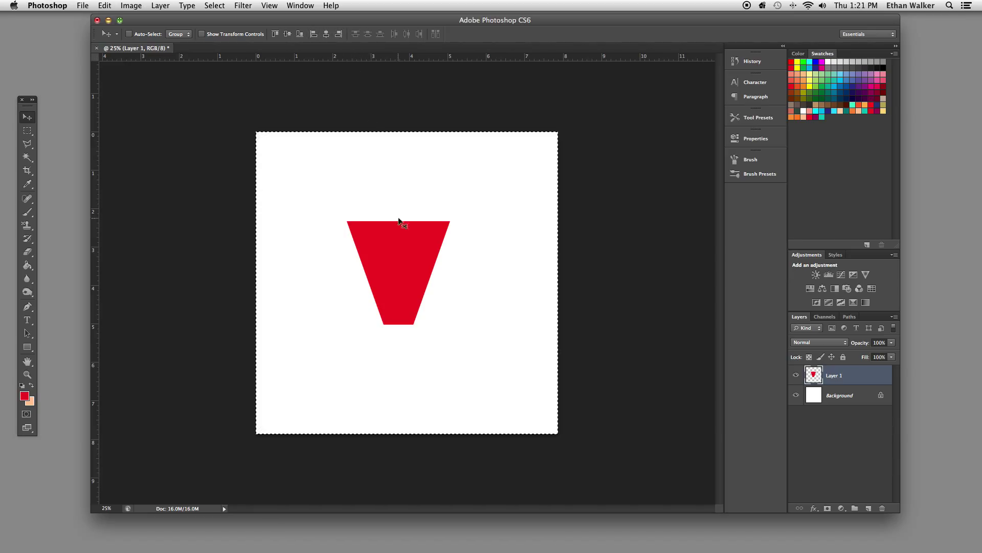
pyautogui.click(338, 35)
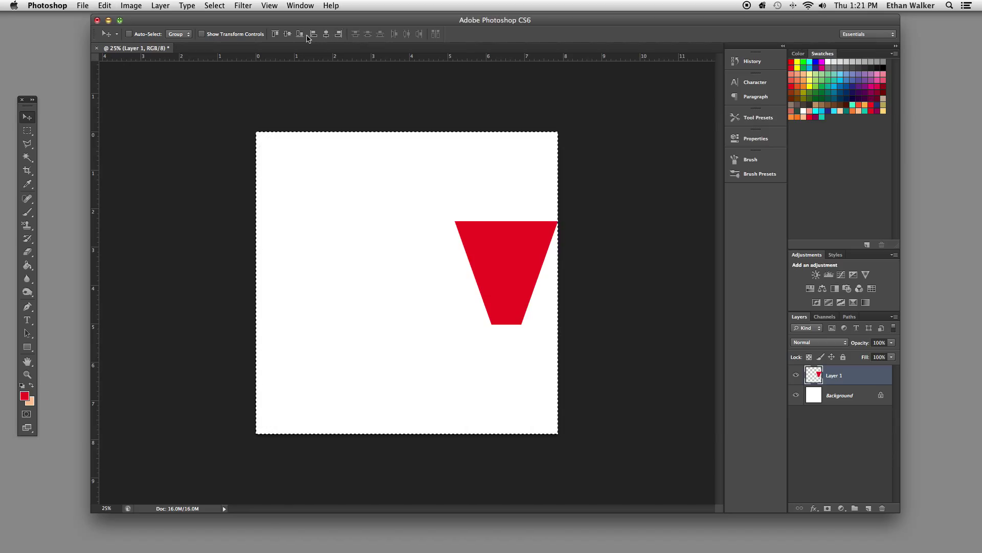
pyautogui.click(288, 34)
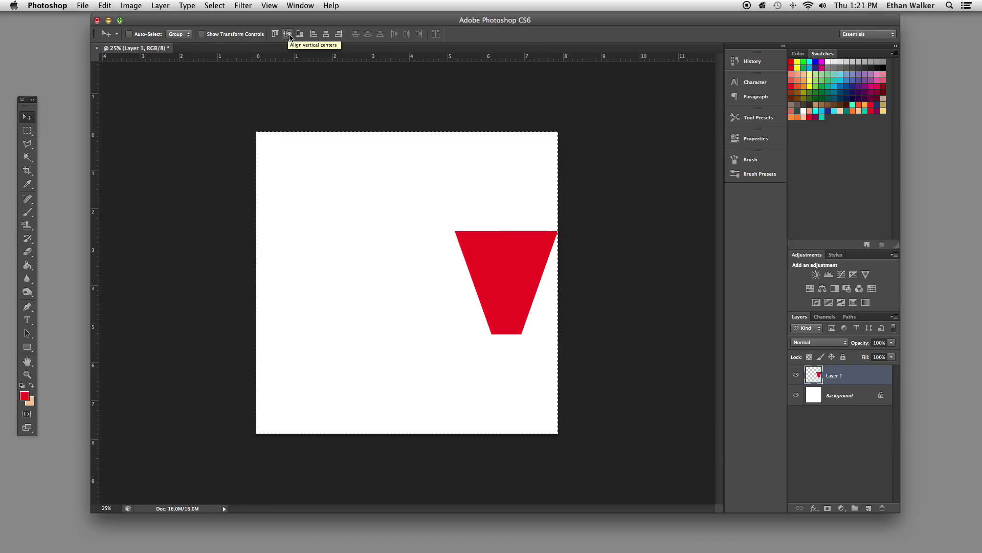
pyautogui.click(326, 35)
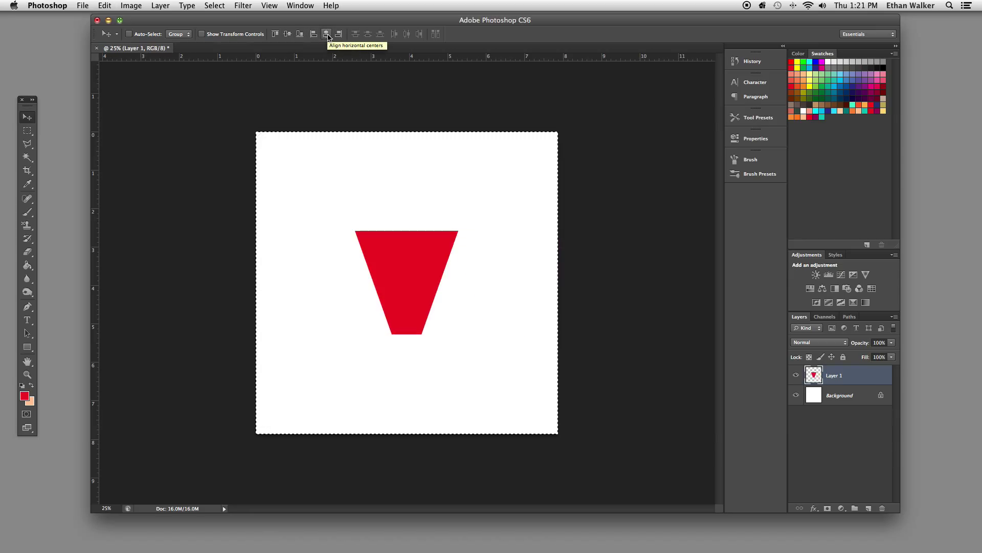
pyautogui.click(300, 35)
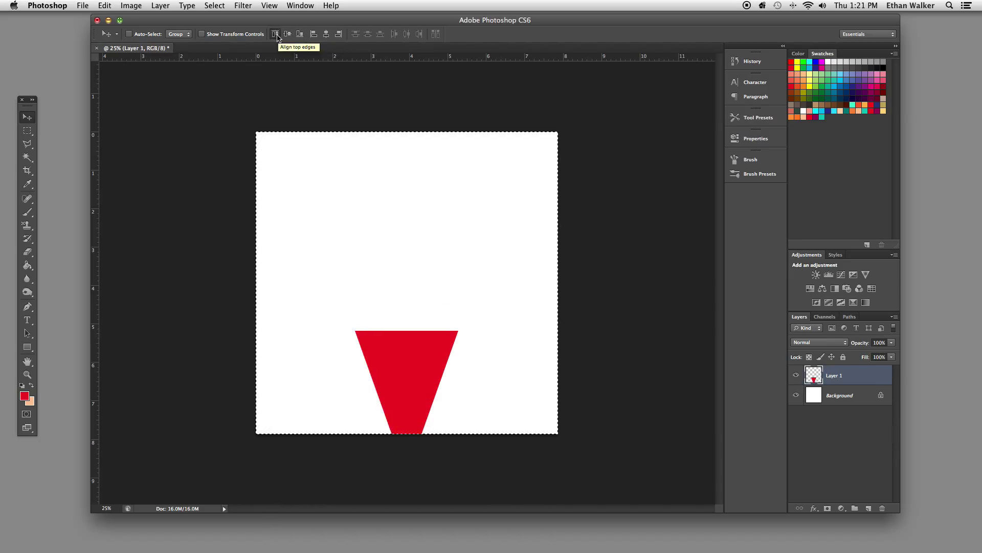
pyautogui.click(275, 35)
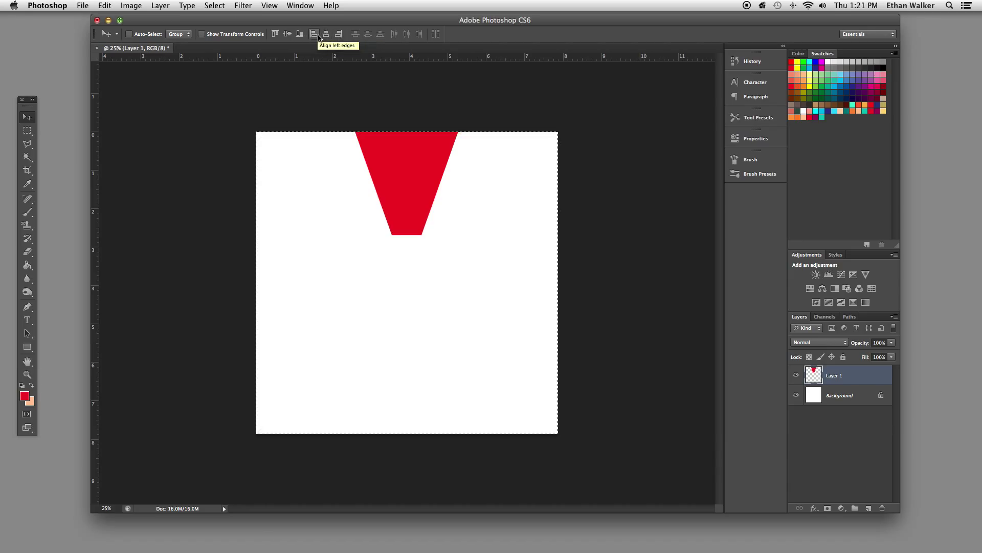
pyautogui.click(314, 34)
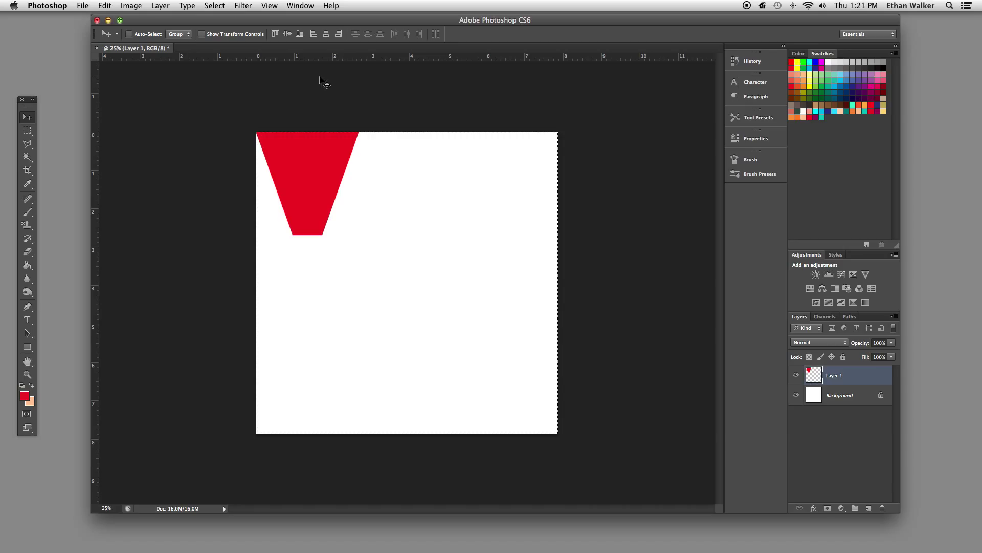
# Deselect and add a new empty Layer 2 beneath the trapezoid's Layer 1.
pyautogui.press('super+d')
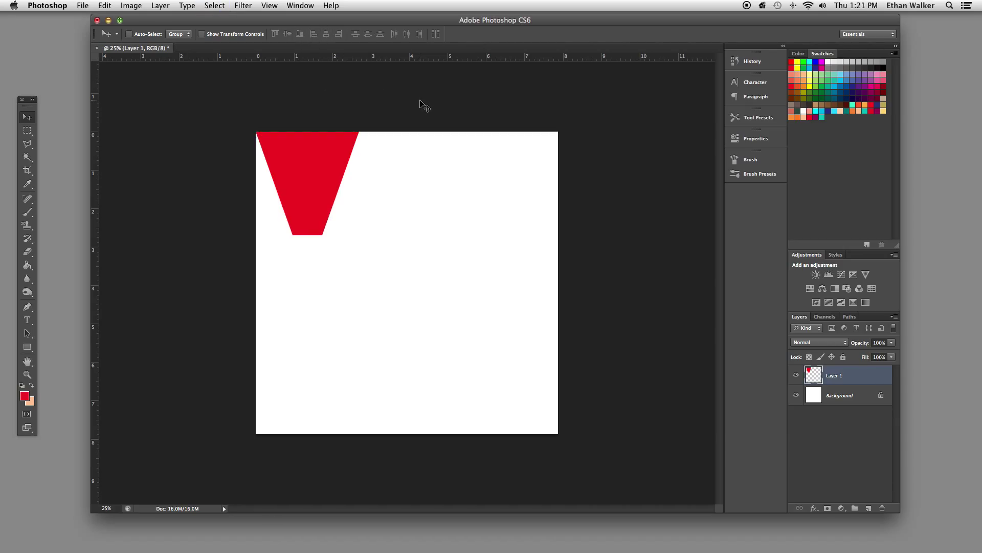
pyautogui.click(868, 507)
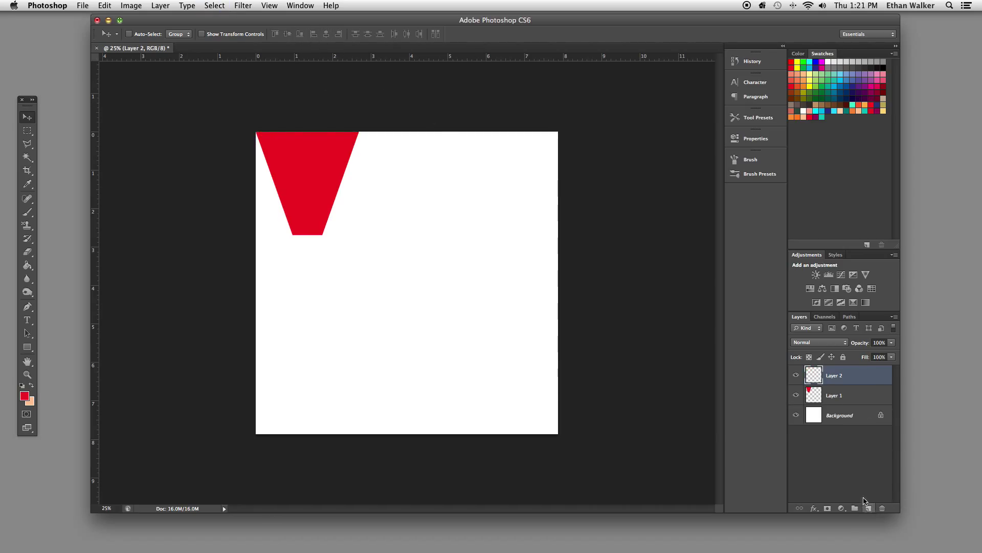
pyautogui.moveTo(844, 379); pyautogui.dragTo(846, 404)
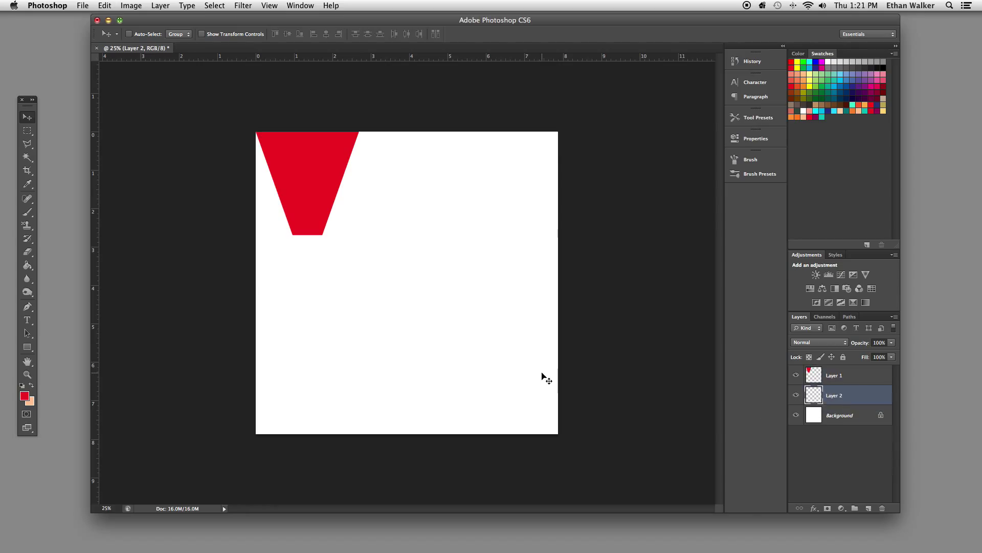
# Fill a circular selection in the lower-left canvas with yellow, then reselect Layer 1.
pyautogui.click(27, 130)
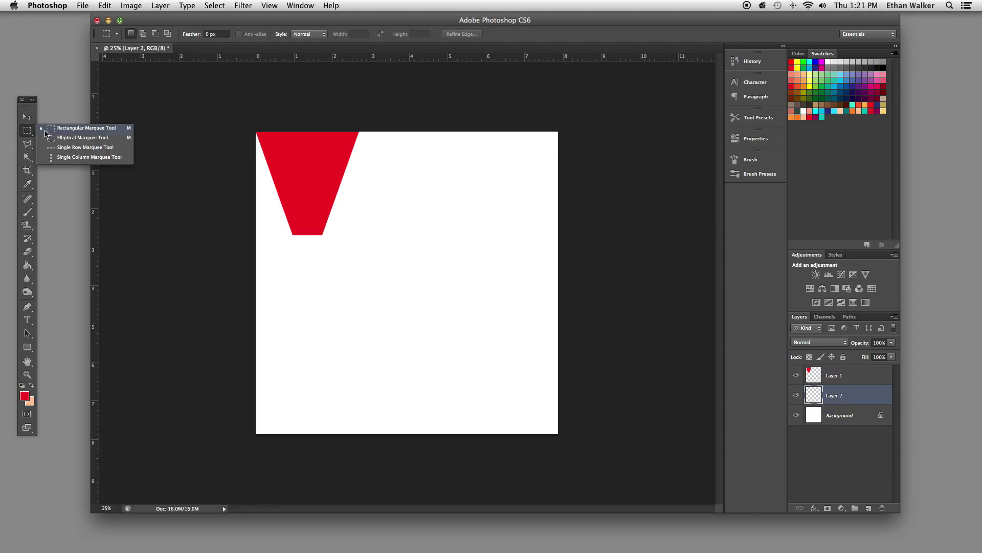
pyautogui.click(76, 138)
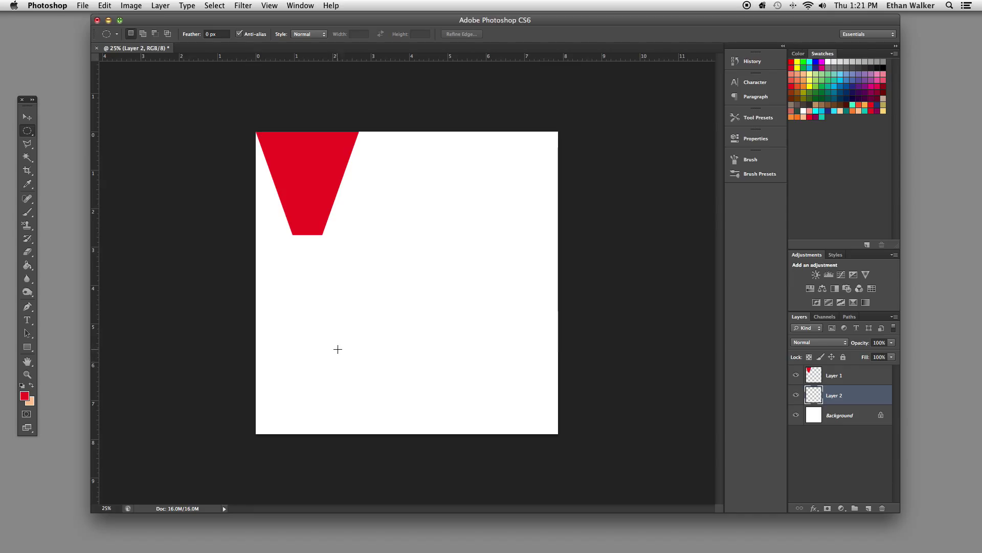
pyautogui.moveTo(345, 346); pyautogui.dragTo(462, 426)
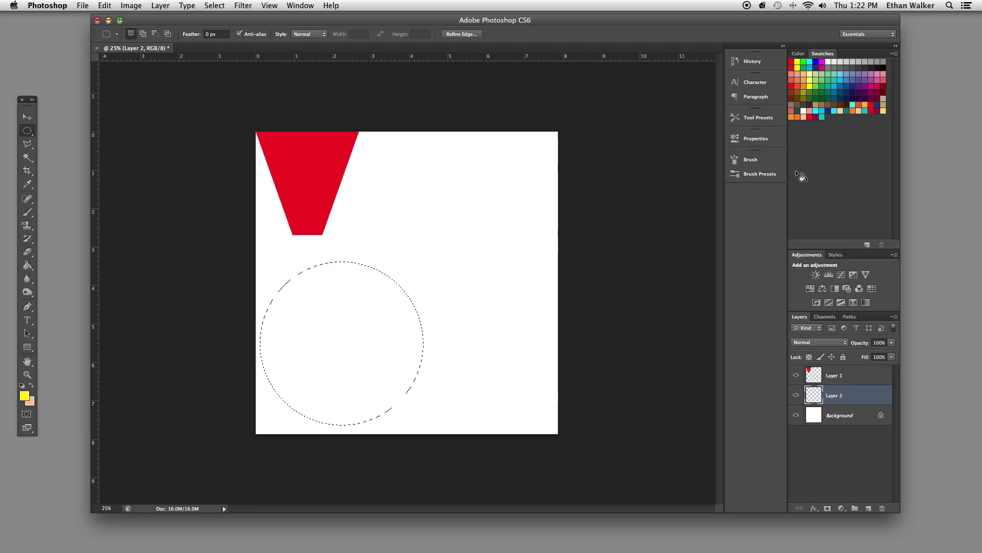
pyautogui.hotkey('alt', 'BackSpace')
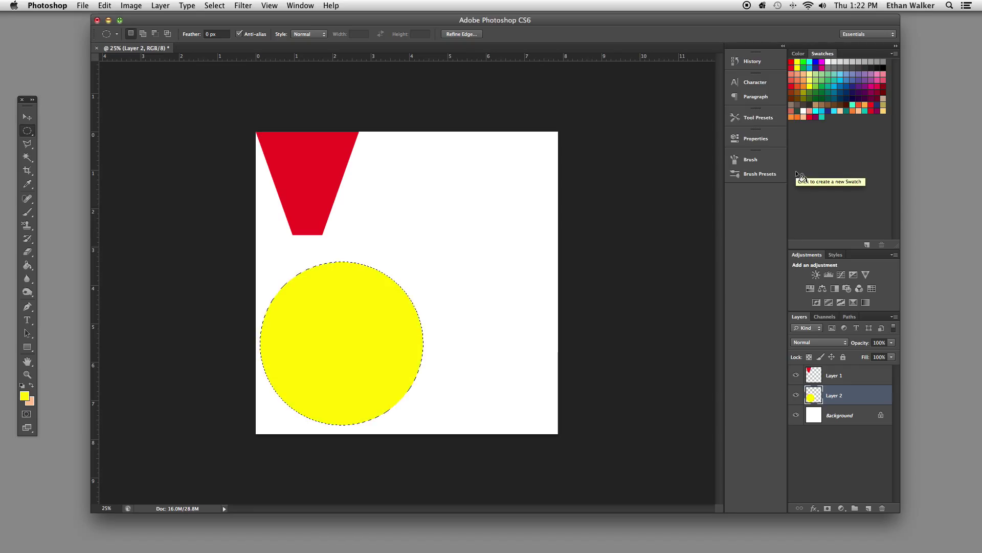
pyautogui.click(853, 372)
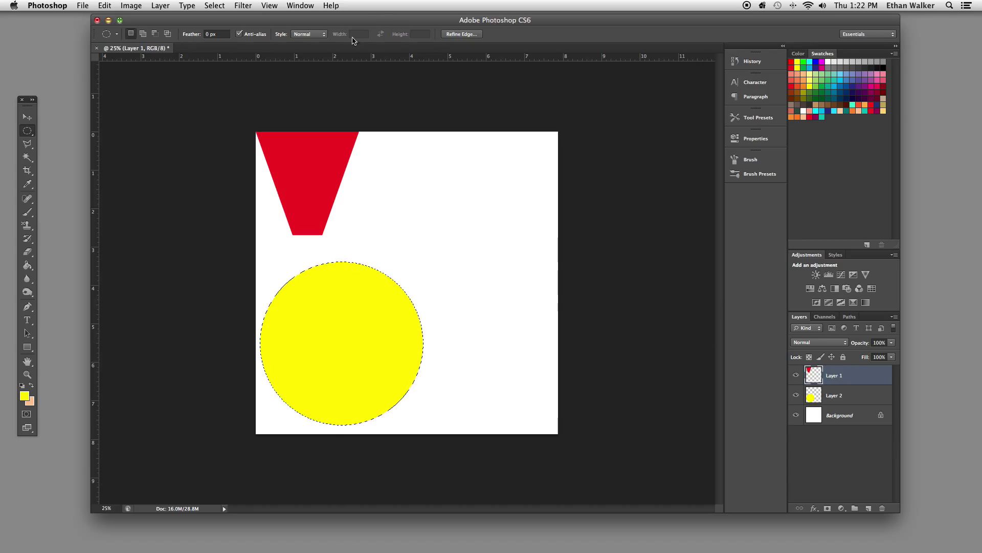
# Align the red trapezoid's vertical and horizontal centres to the yellow circle selection.
pyautogui.click(28, 116)
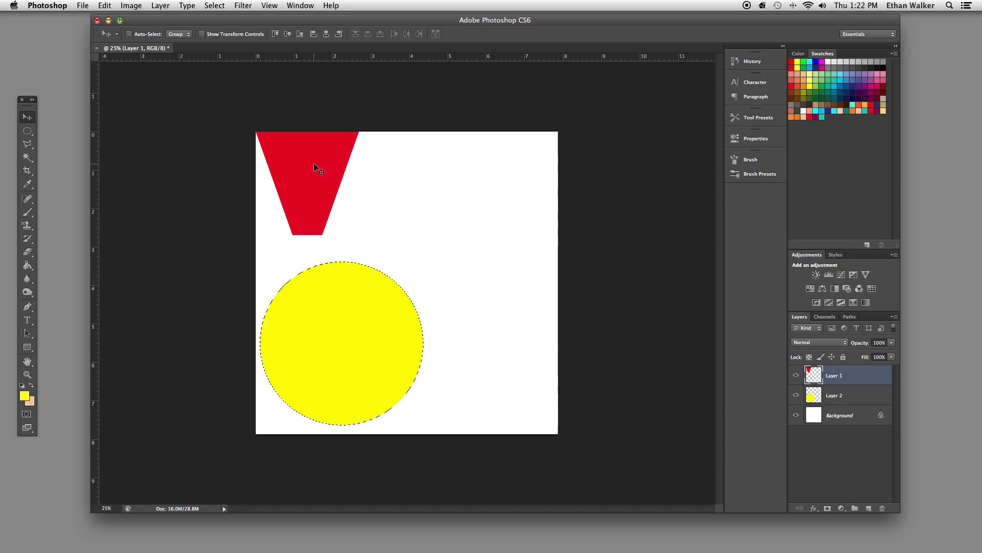
pyautogui.click(288, 35)
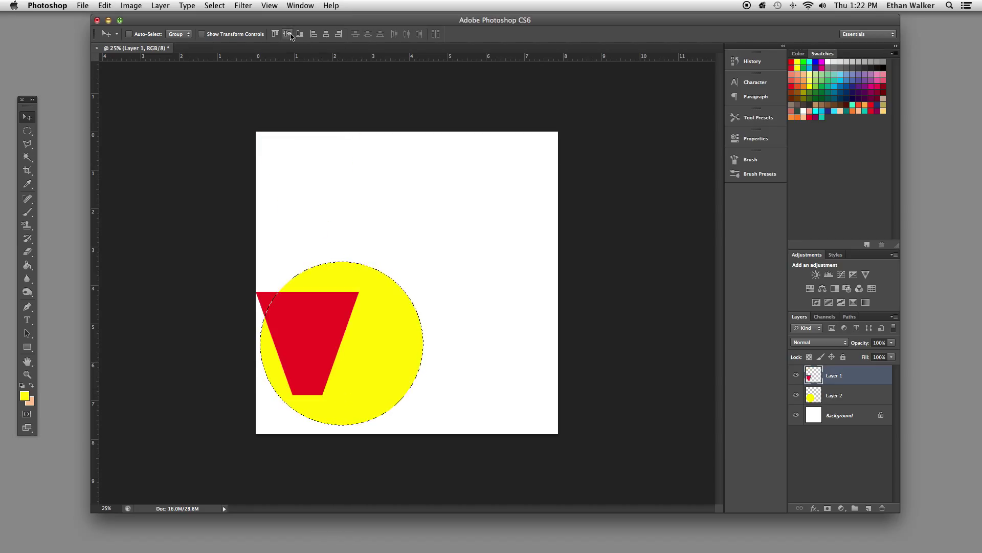
pyautogui.click(326, 34)
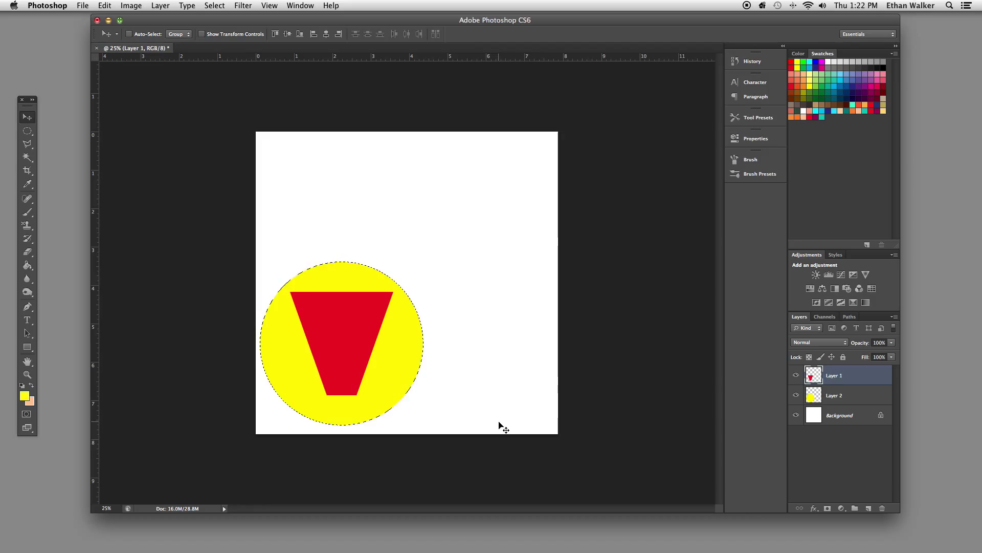
# Merge Layer 1 and Layer 2, then drag the combined shape to the canvas centre.
pyautogui.press('super+d')
pyautogui.keyDown('shift'); pyautogui.click(851, 393); pyautogui.keyUp('shift')
pyautogui.press('super+e')
pyautogui.moveTo(384, 351); pyautogui.dragTo(455, 296)
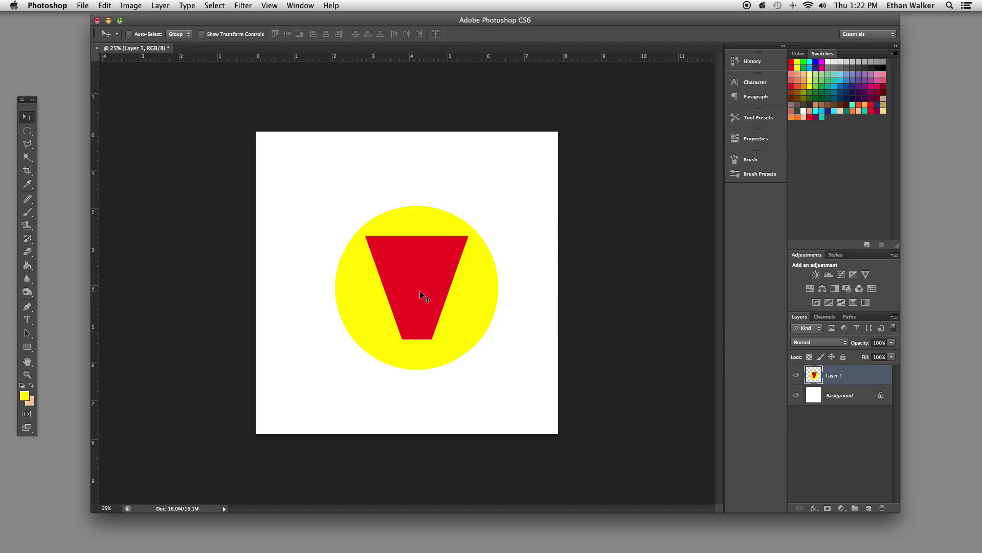
pyautogui.moveTo(423, 288); pyautogui.dragTo(417, 288)
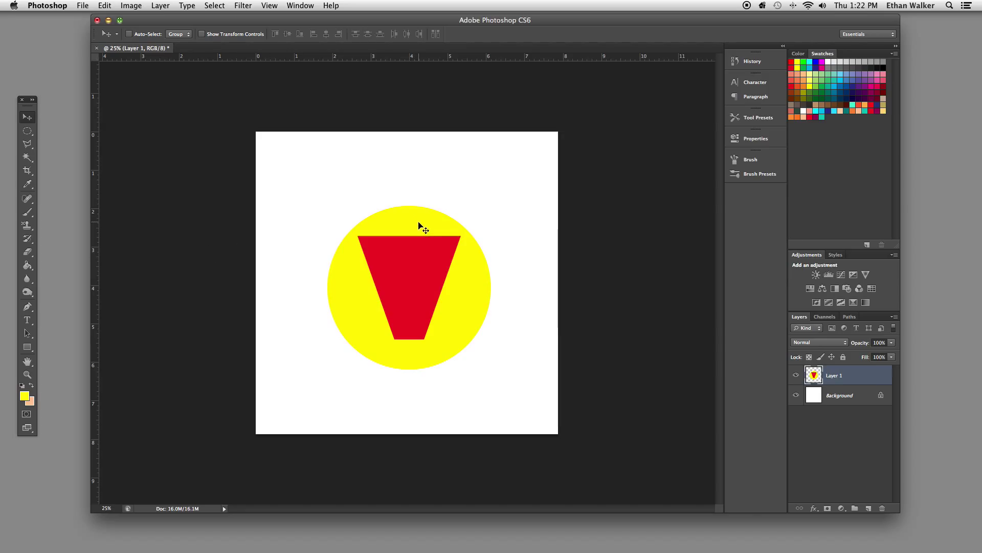